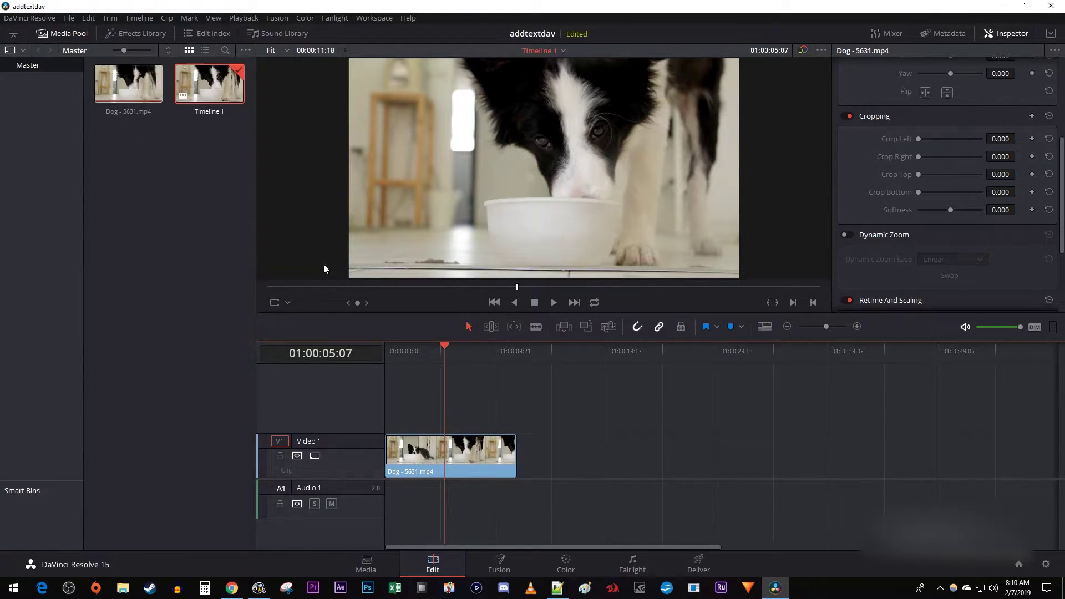
Drag the Scroll title from Toolbox > Titles onto Video 1 after the dog clip
{"action": "left_click", "coordinate": [160, 30]}
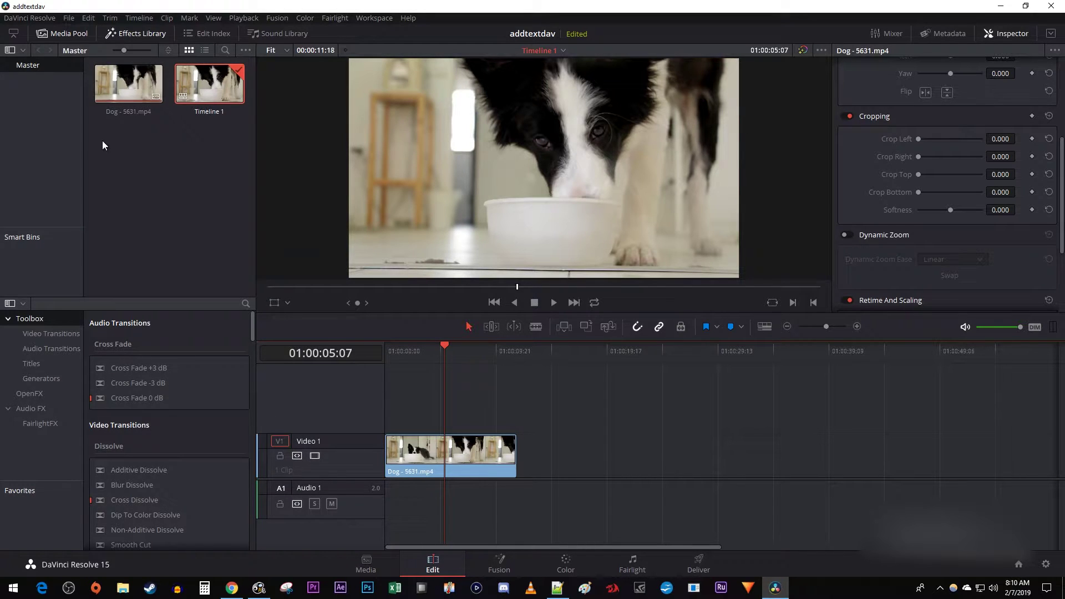
{"action": "left_click", "coordinate": [43, 365]}
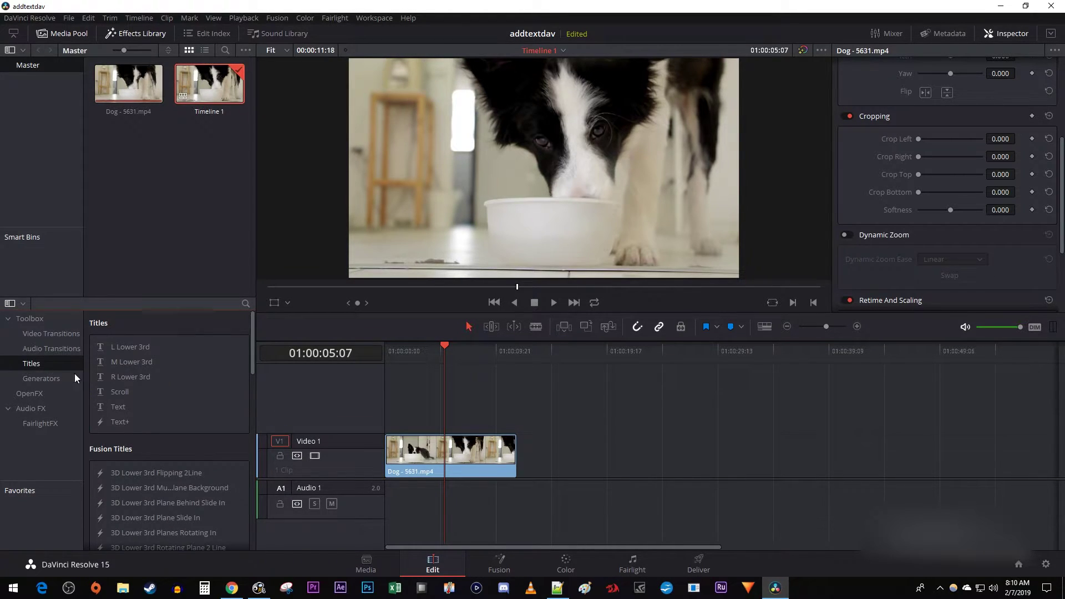
{"action": "left_click", "coordinate": [121, 393]}
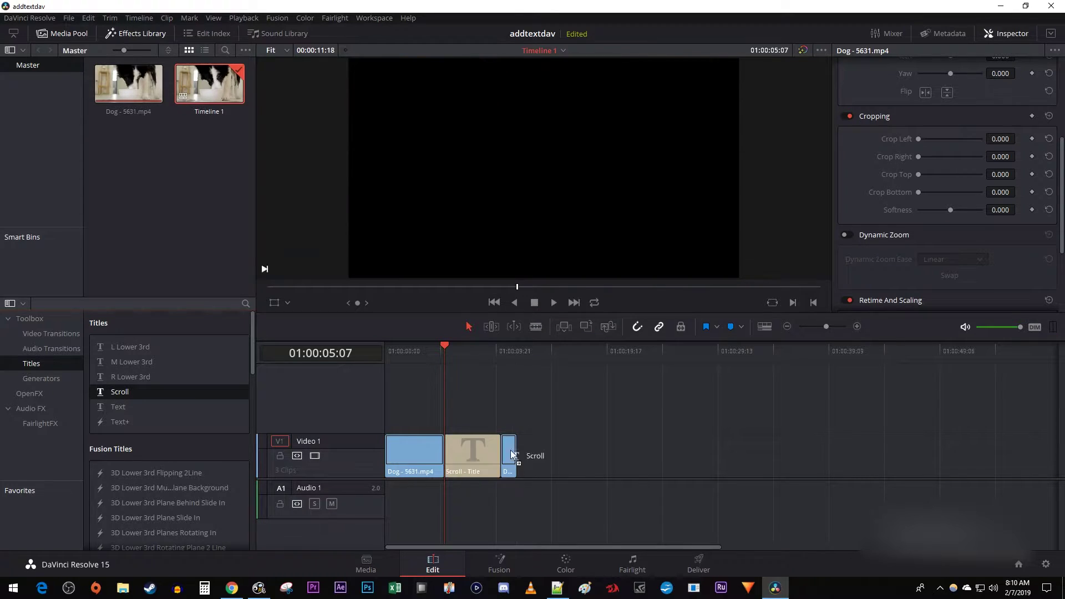
{"action": "left_click_drag", "start_coordinate": [186, 394], "coordinate": [523, 449]}
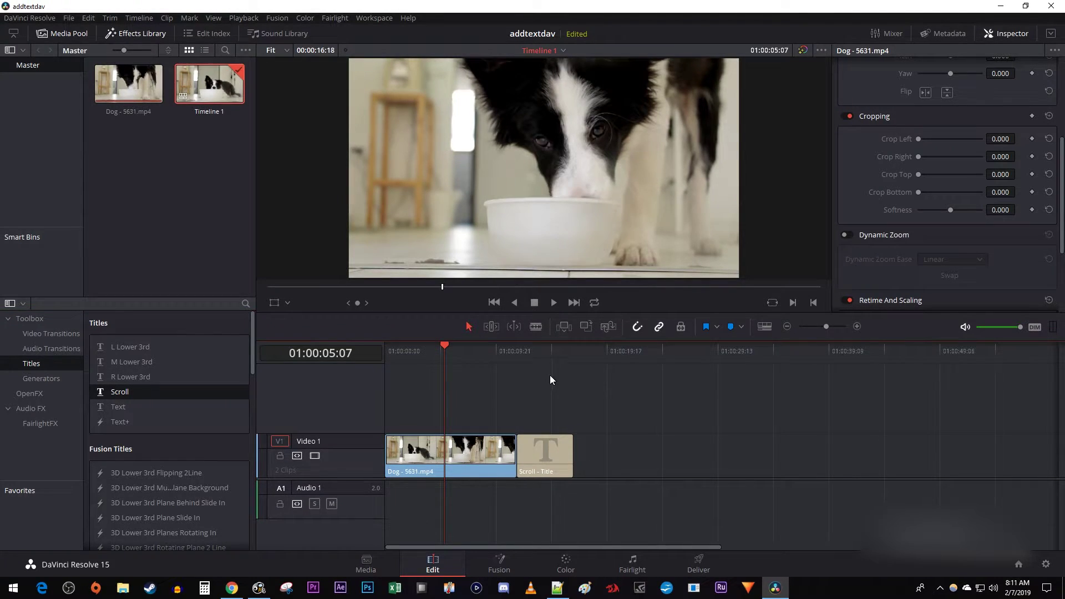
Paste the producer, writer, actress and actor credits over the Scroll title's placeholder text
{"action": "left_click", "coordinate": [539, 353]}
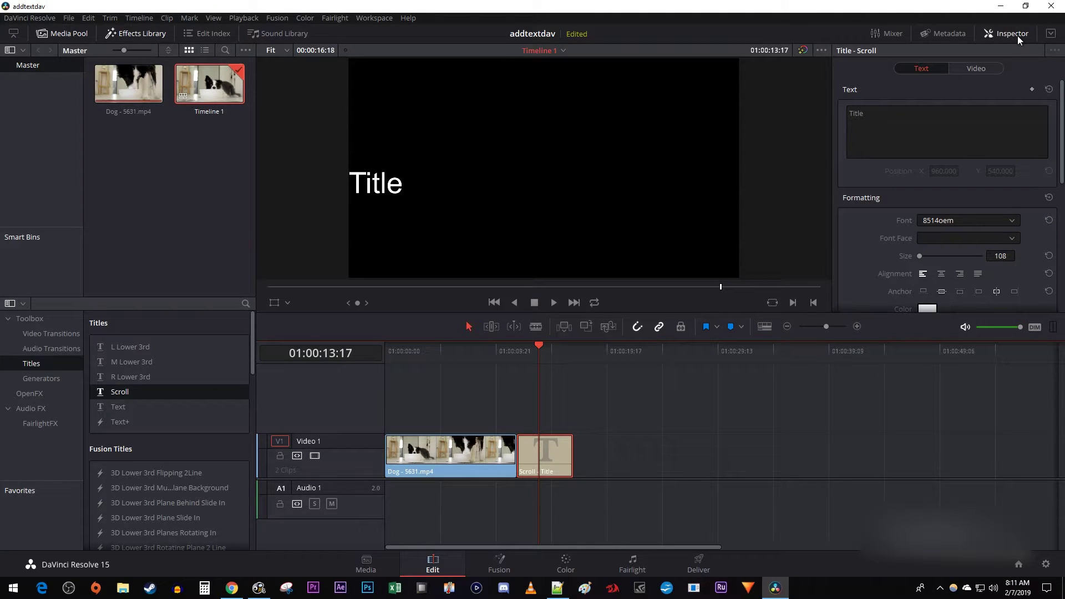
{"action": "left_click", "coordinate": [891, 115]}
{"action": "key", "text": "ctrl+a"}
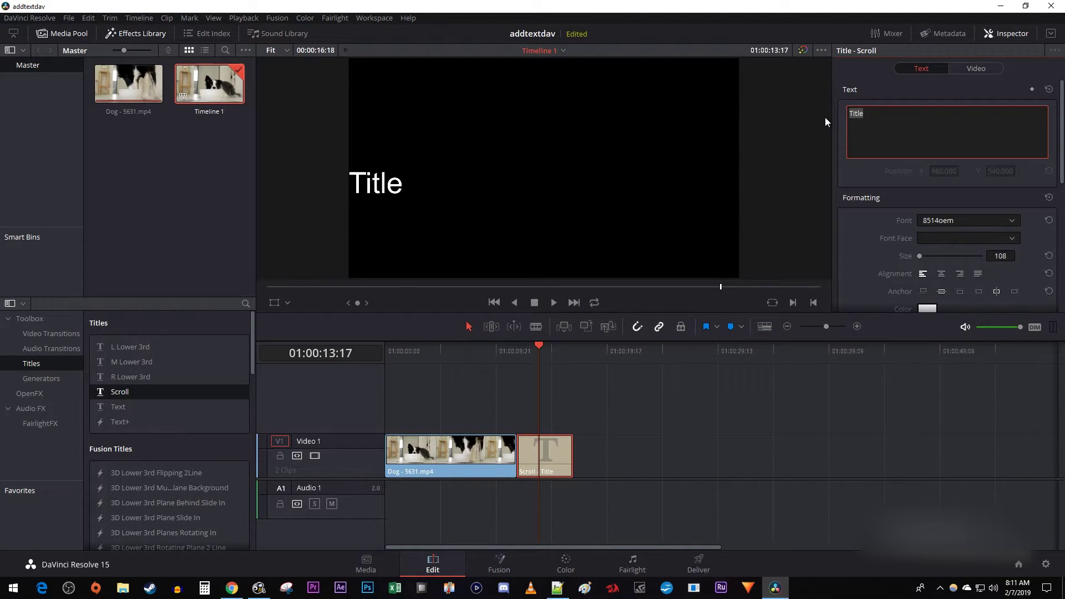
{"action": "key", "text": "ctrl+v"}
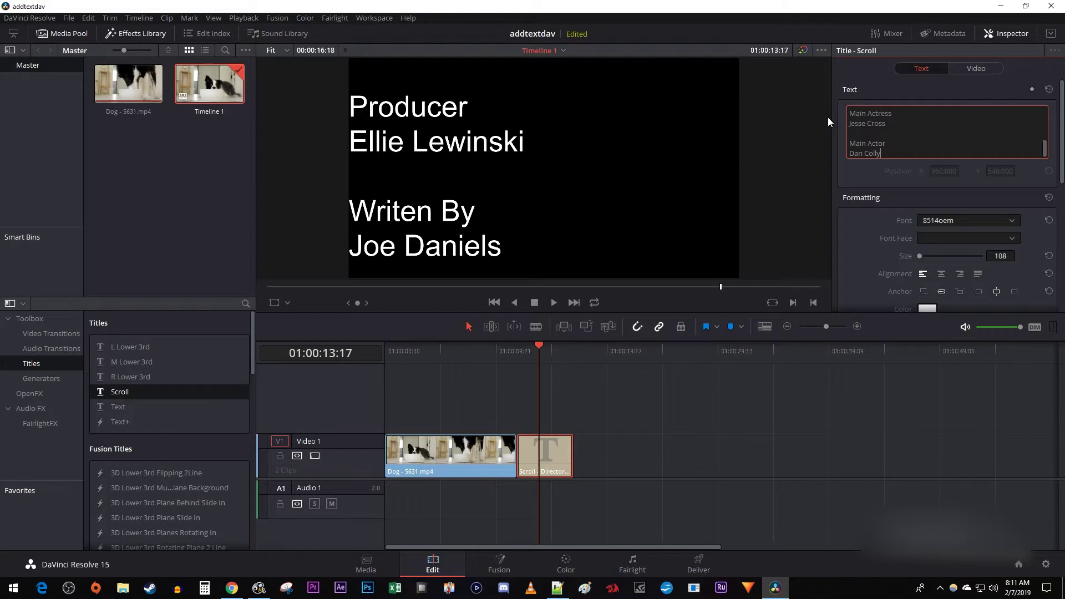
Set the credits to Agency FB font, size 95, with center alignment
{"action": "left_click", "coordinate": [1014, 223]}
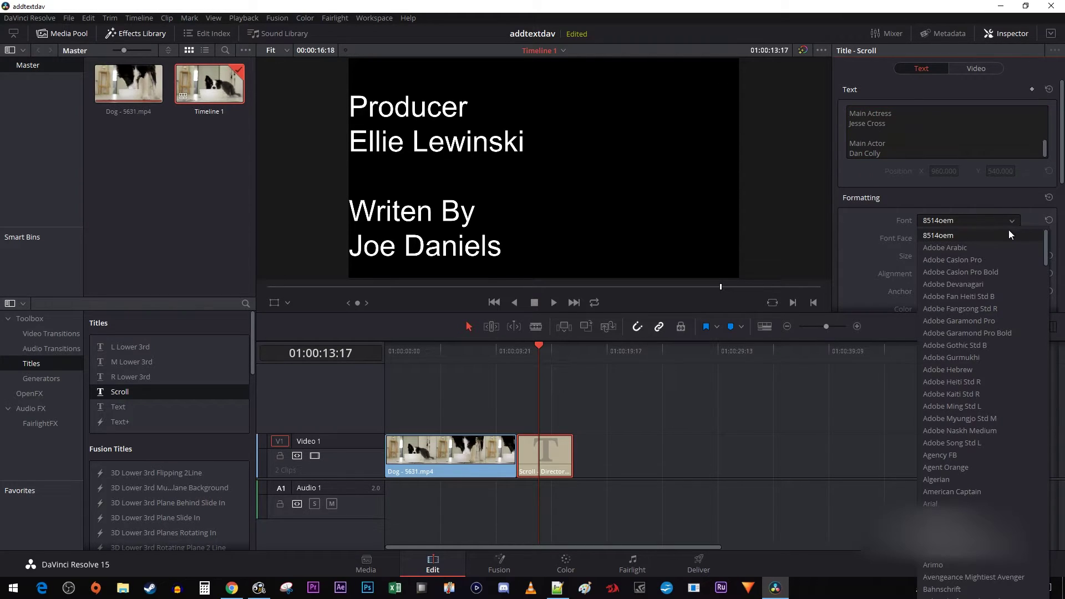
{"action": "left_click", "coordinate": [954, 453]}
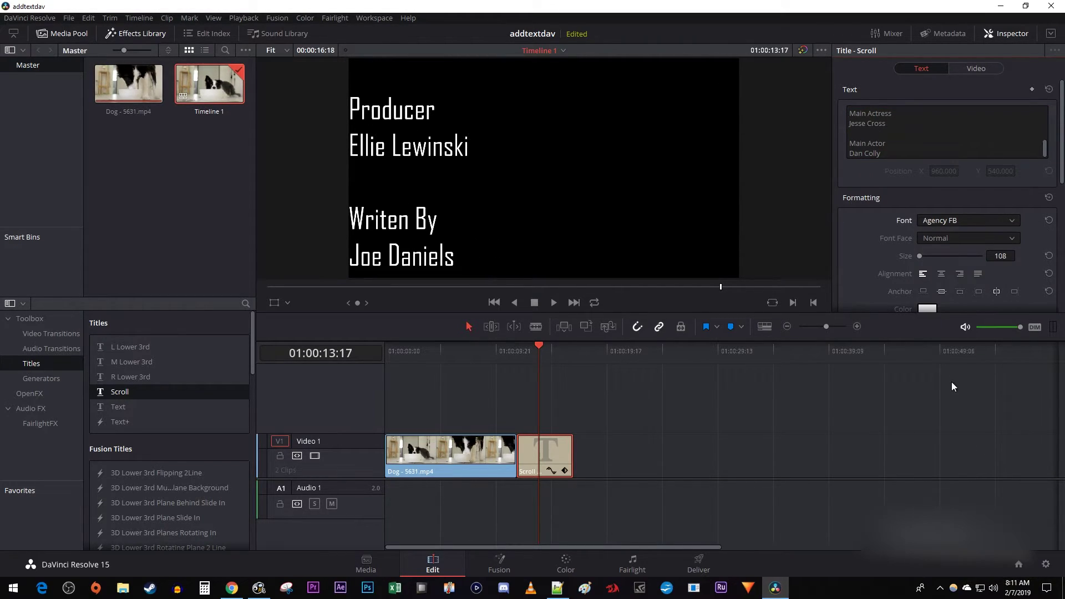
{"action": "left_click_drag", "start_coordinate": [920, 257], "coordinate": [919, 257]}
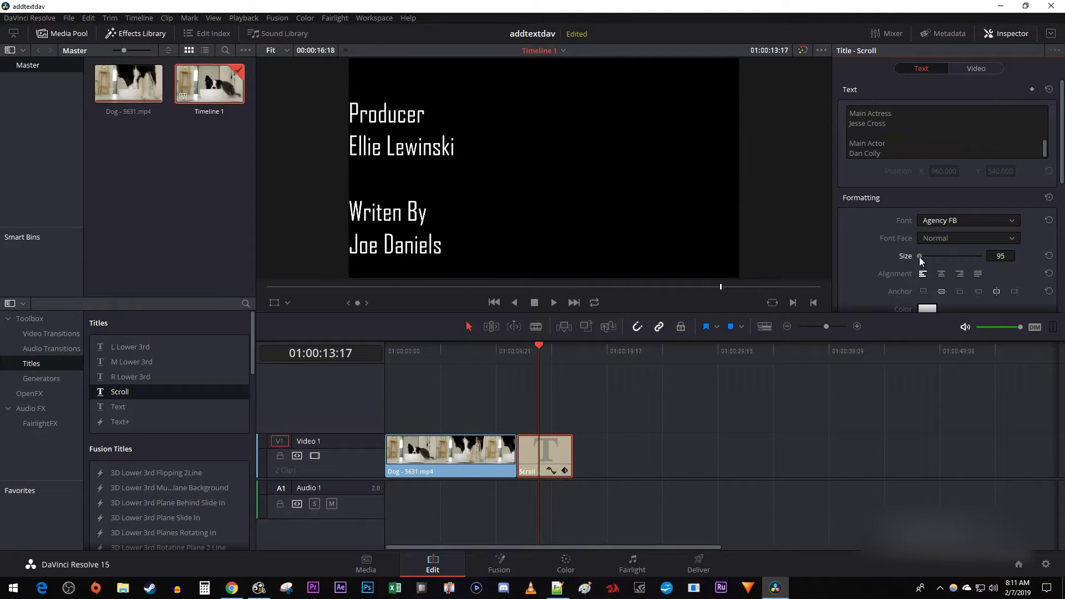
{"action": "left_click", "coordinate": [940, 276]}
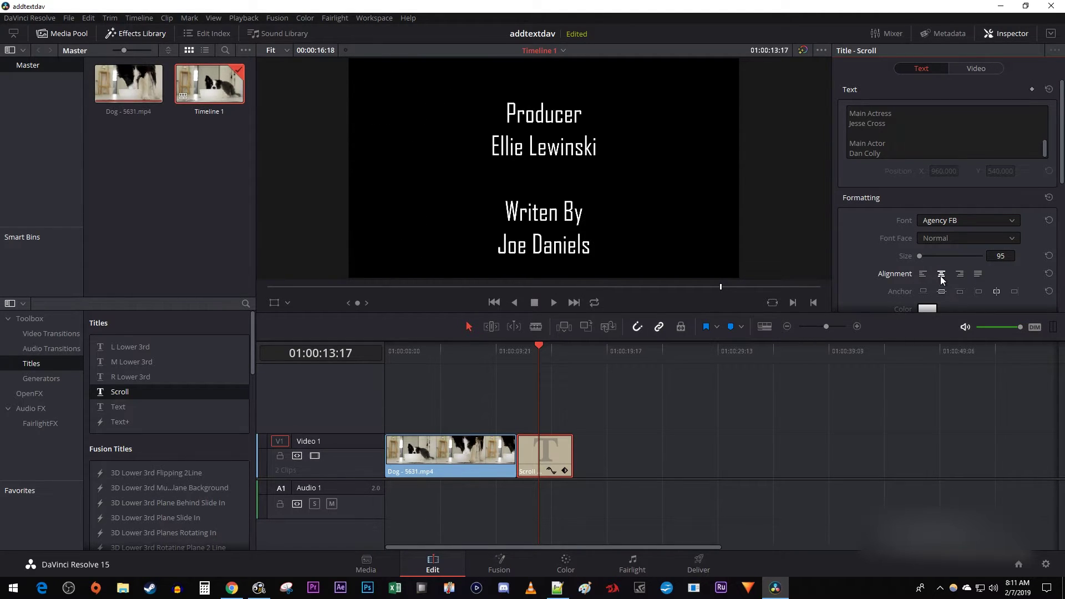
Preview the credits scroll from just before the title clip
{"action": "left_click", "coordinate": [504, 347]}
{"action": "key", "text": "space"}
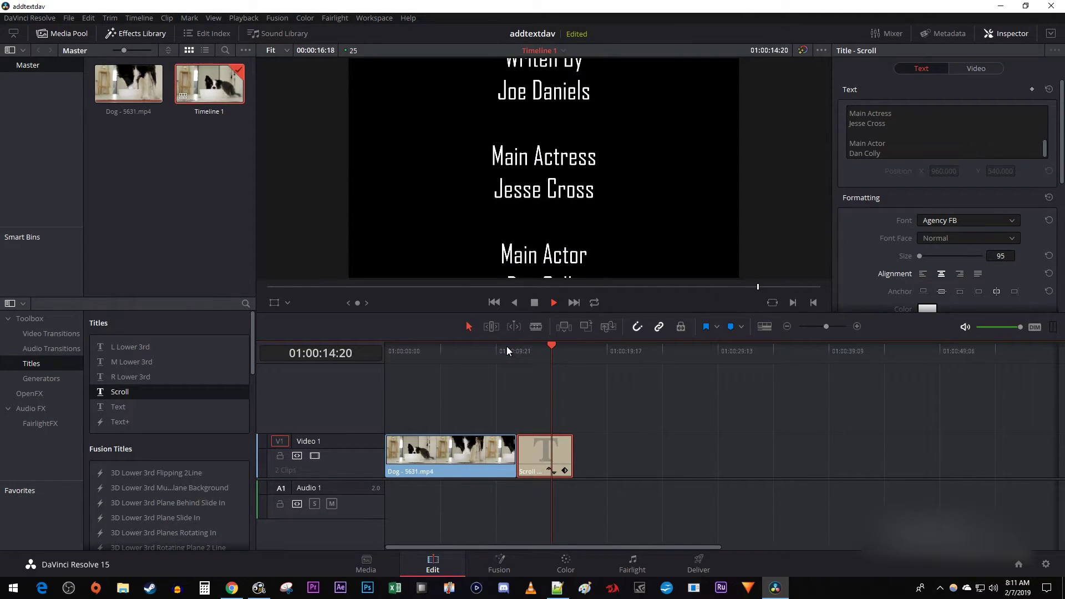
{"action": "key", "text": "space"}
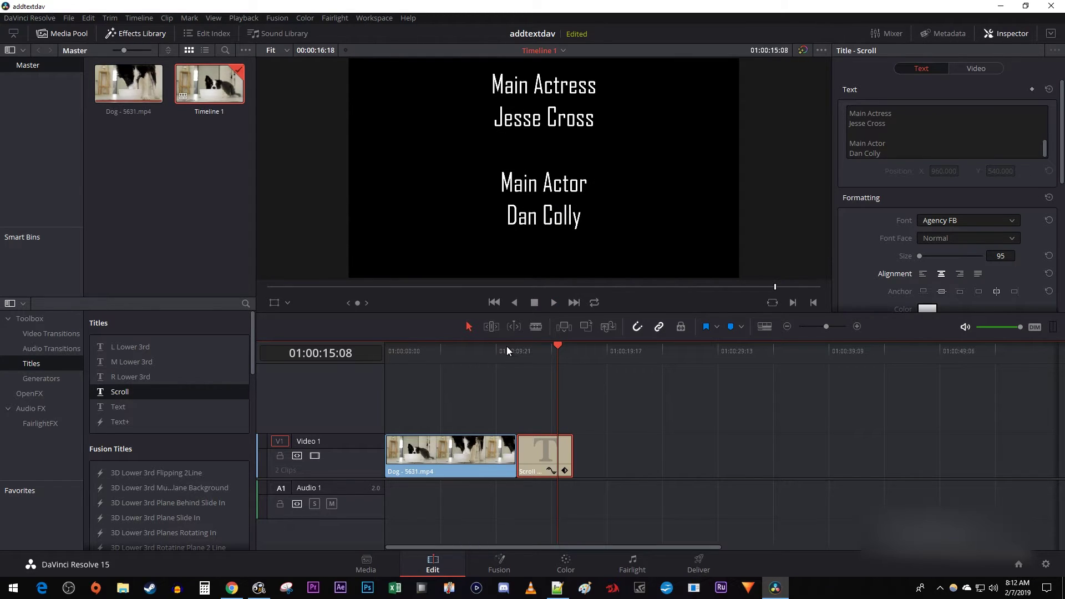
Extend the Scroll title clip's right edge and replay it to check the slower scroll
{"action": "mouse_move", "coordinate": [570, 450]}
{"action": "left_click_drag", "start_coordinate": [569, 450], "coordinate": [632, 450]}
{"action": "left_click", "coordinate": [532, 351]}
{"action": "key", "text": "space"}
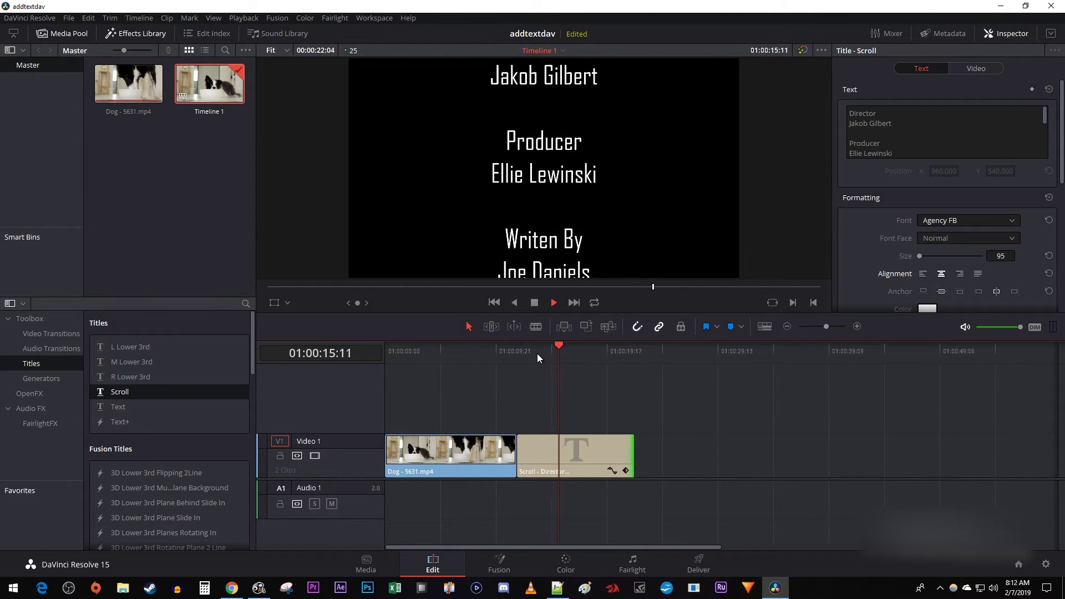